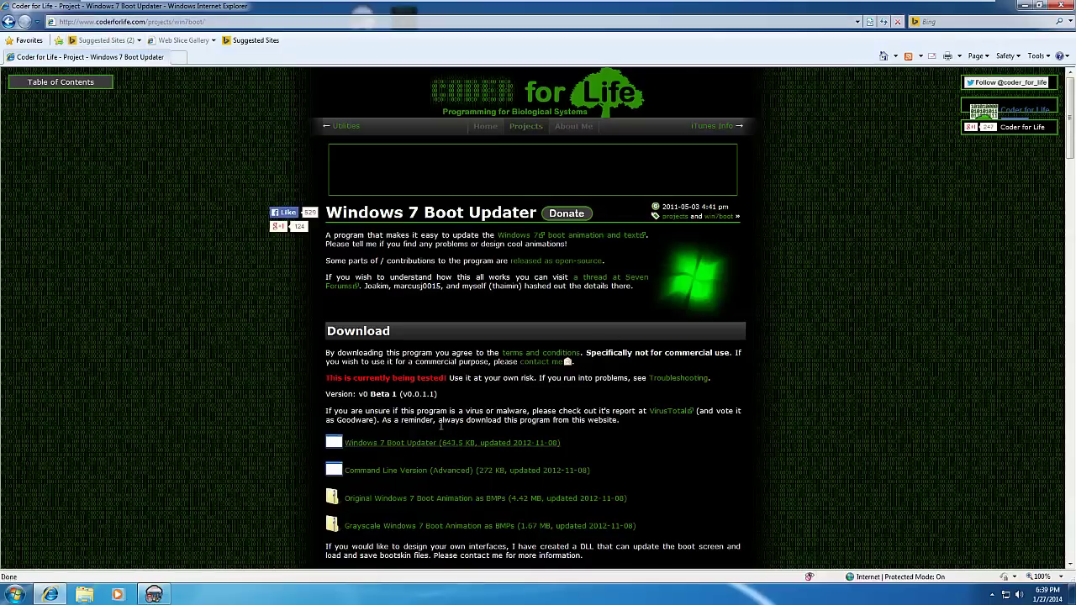
Scroll down the Windows 7 Boot Updater project page to its Download section
scroll(452, 381, down, 1)
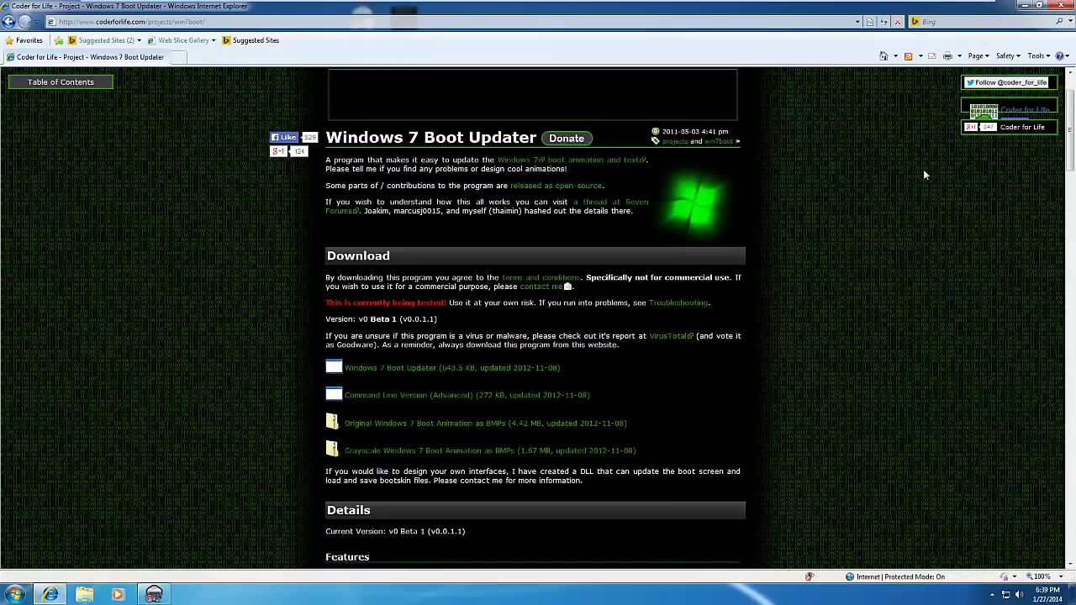
Minimize Internet Explorer and close the running Boot Updater window
click(1024, 5)
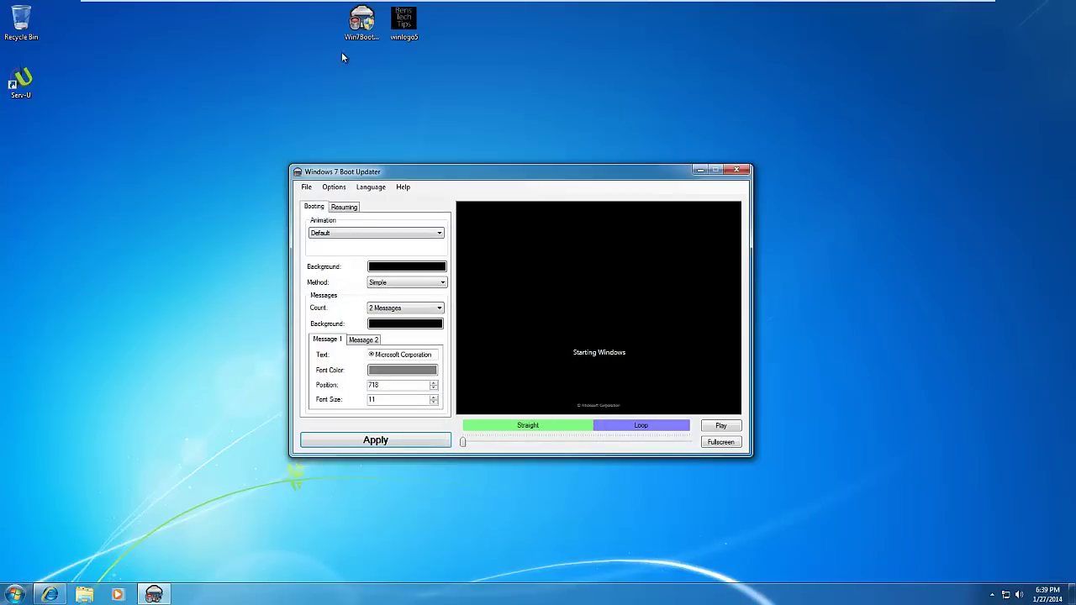
click(362, 25)
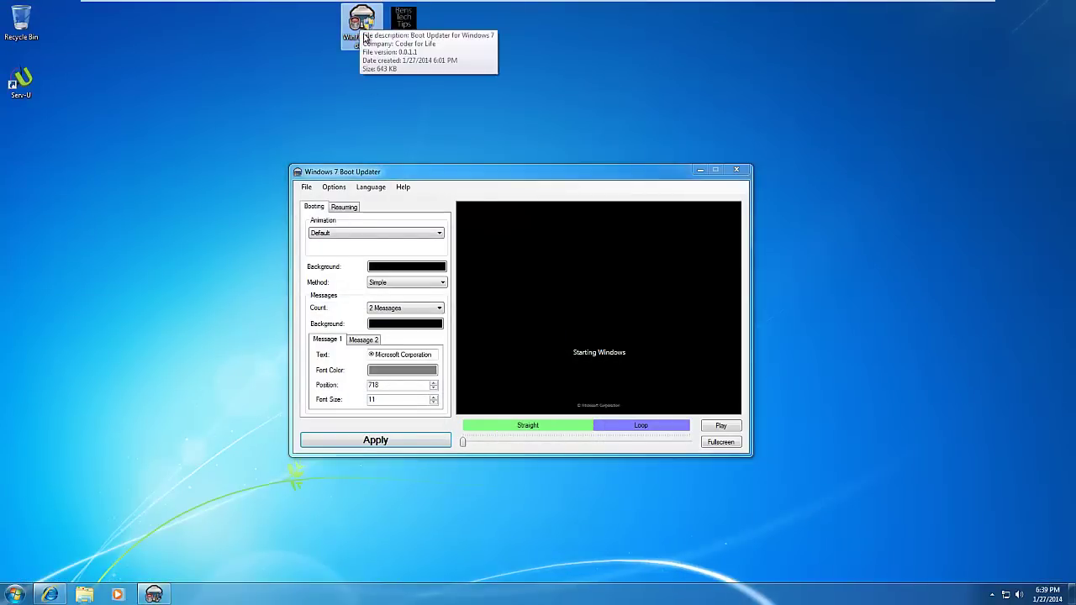
click(737, 170)
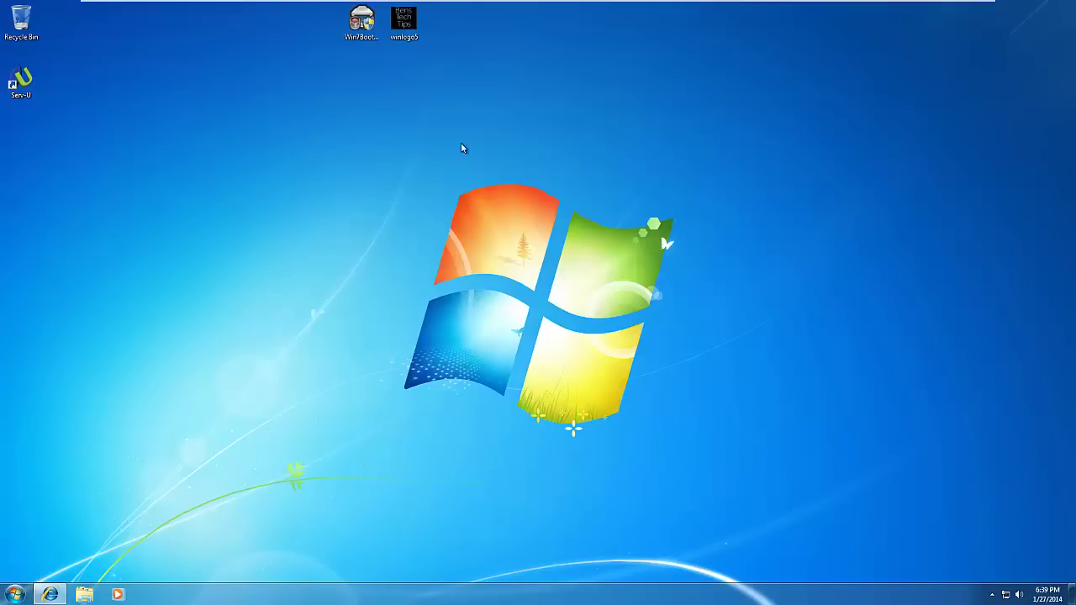
Relaunch Boot Updater with administrator rights and centre its window on the desktop
double_click(361, 27)
click(595, 322)
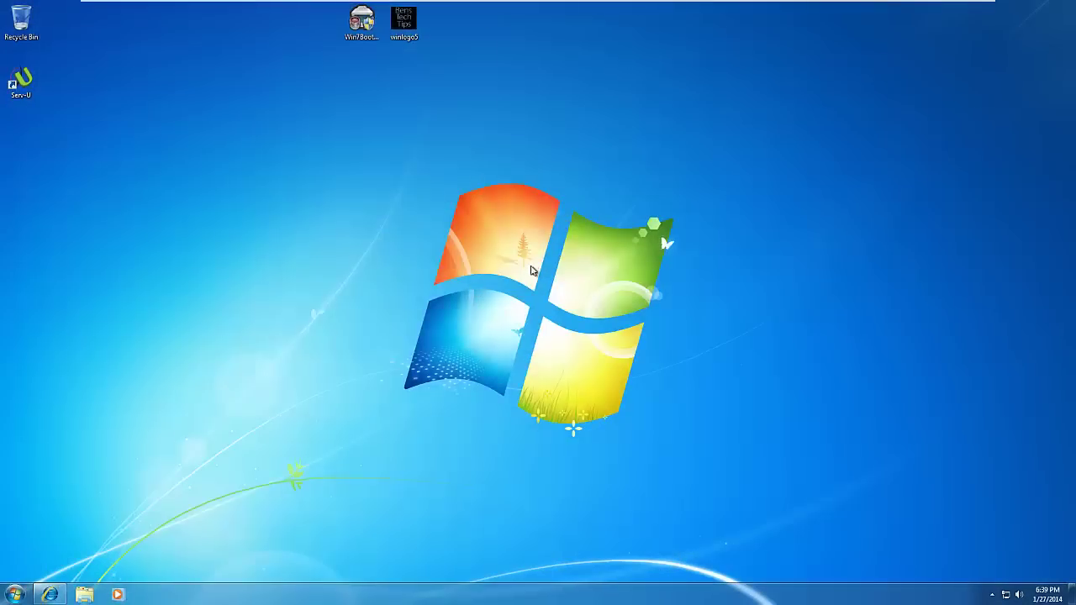
drag(401, 27, 679, 179)
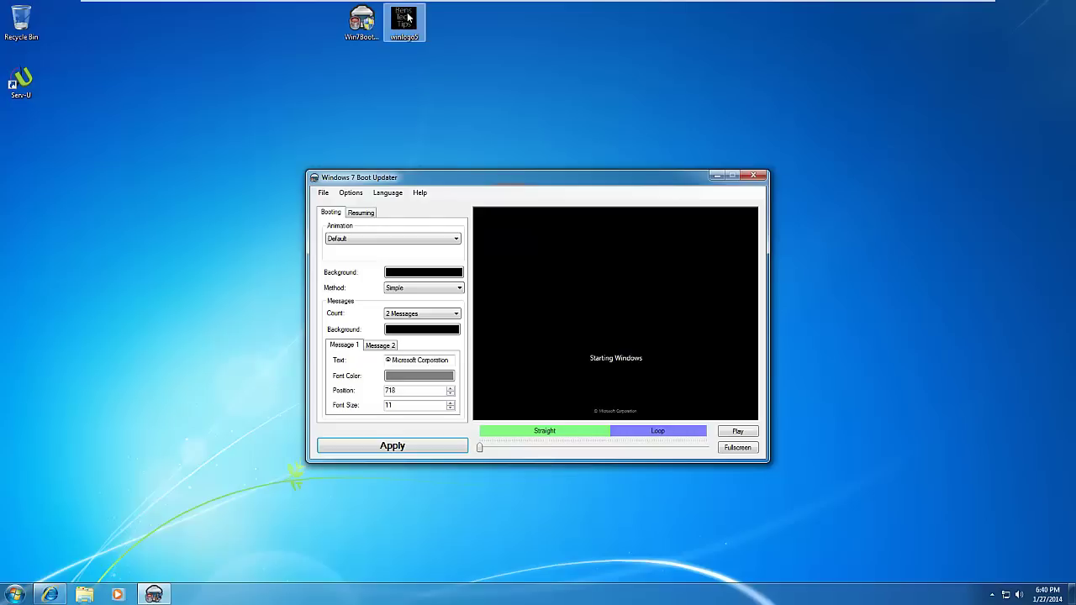
click(415, 38)
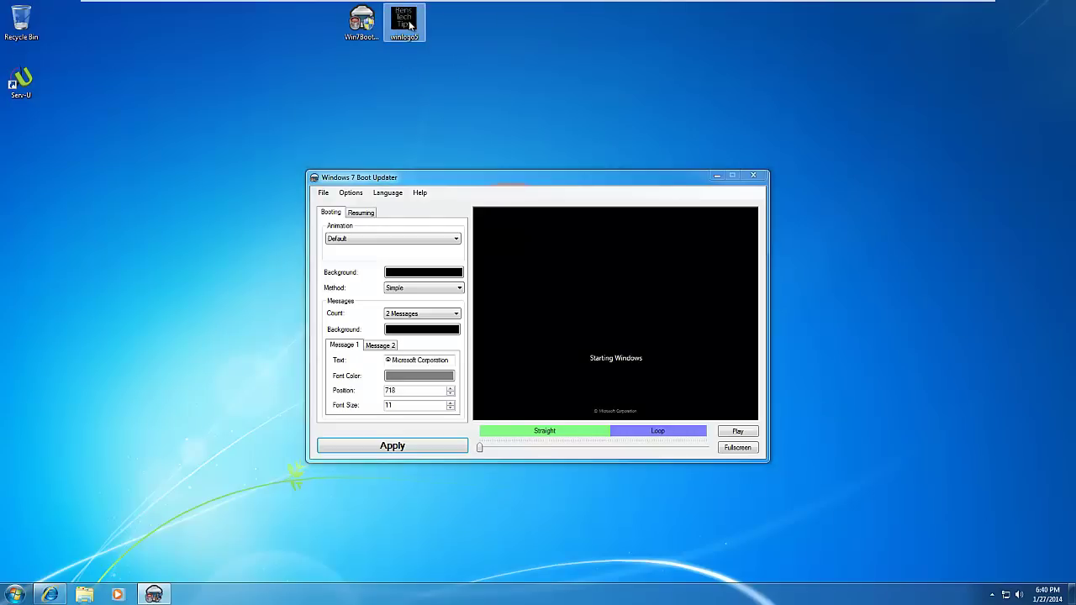
mouse_move(409, 26)
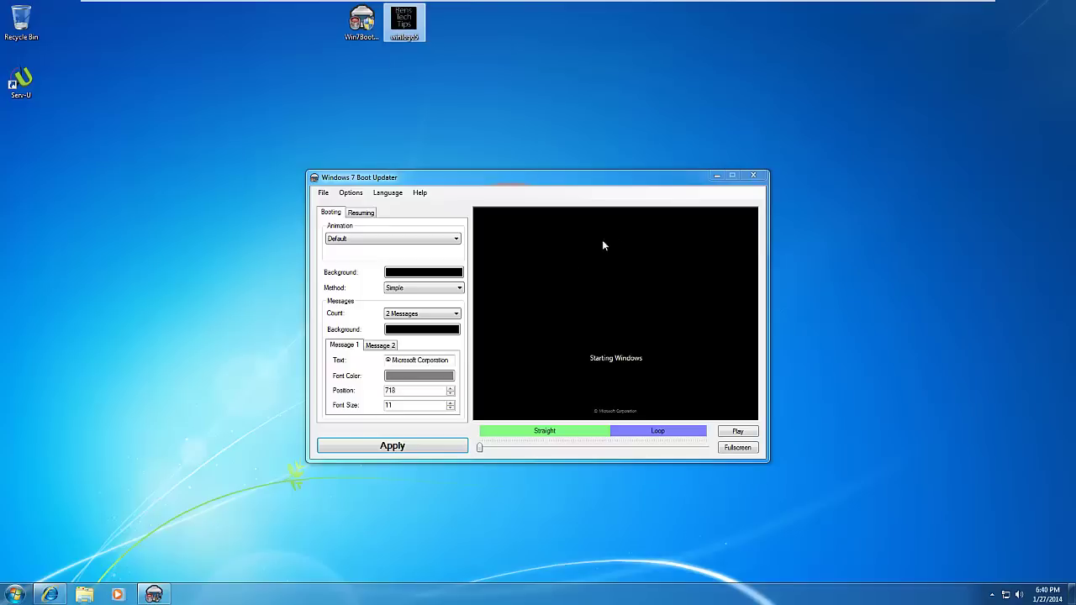
Play and pause the default boot animation preview, then open the Animation type list
click(739, 432)
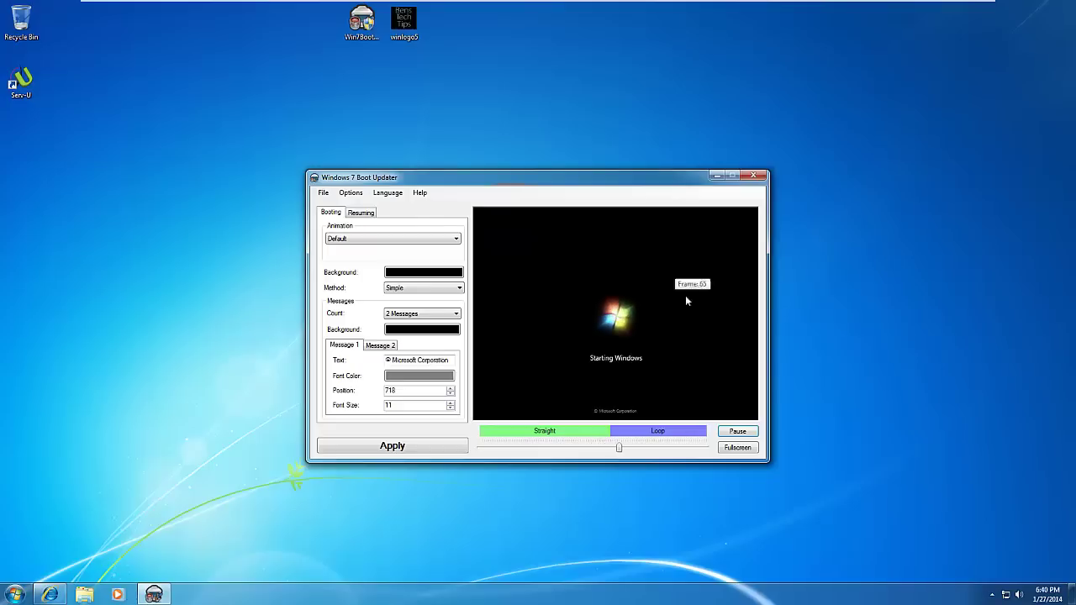
click(735, 430)
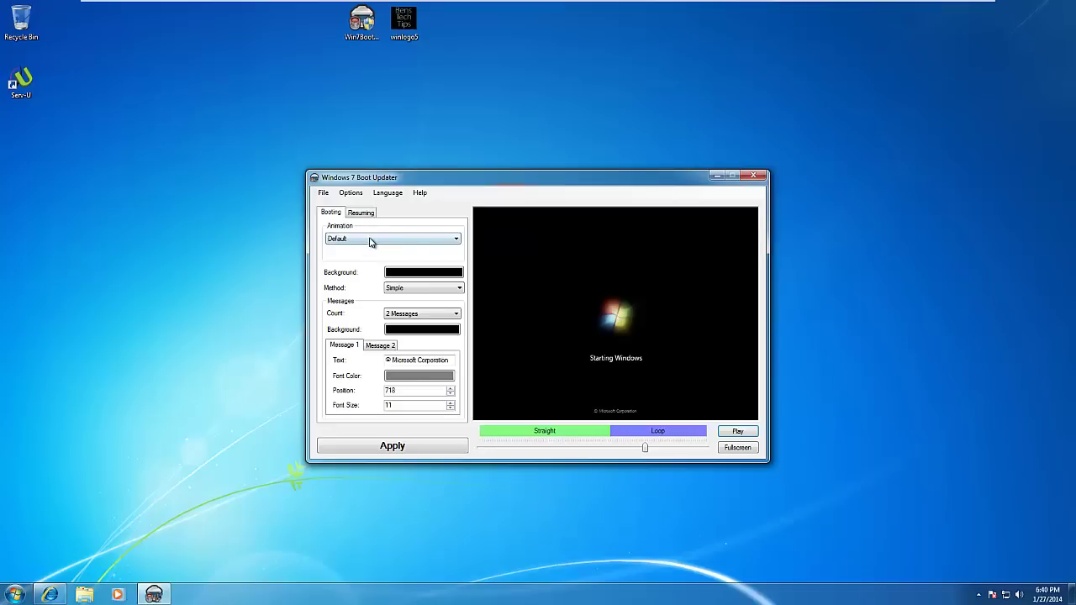
click(371, 241)
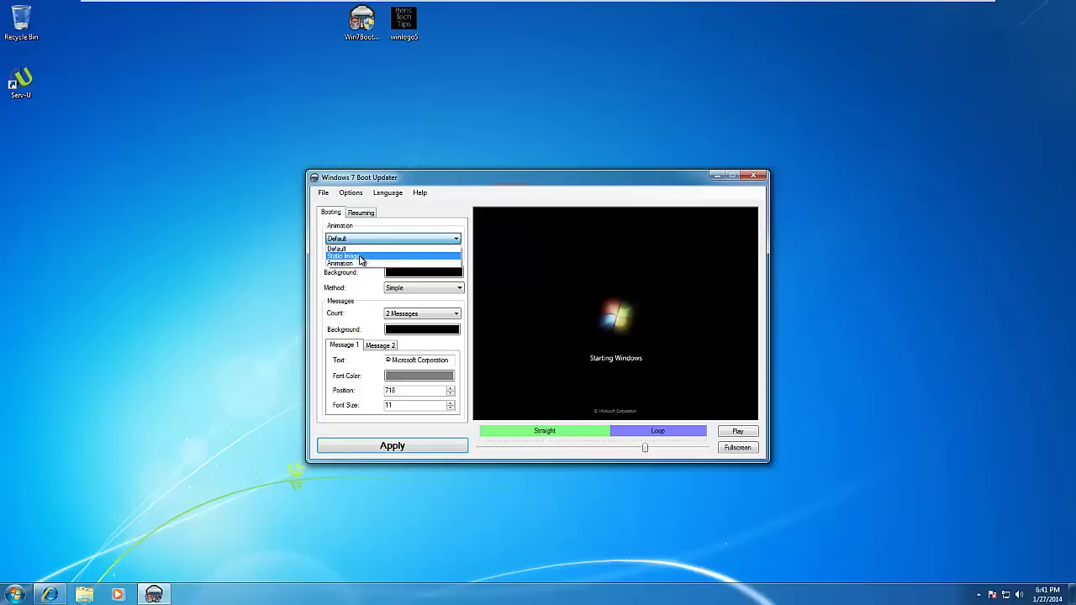
Set the animation to Static Image using winlogo5.bmp, preview it, and rewind to frame 1
click(360, 256)
click(416, 261)
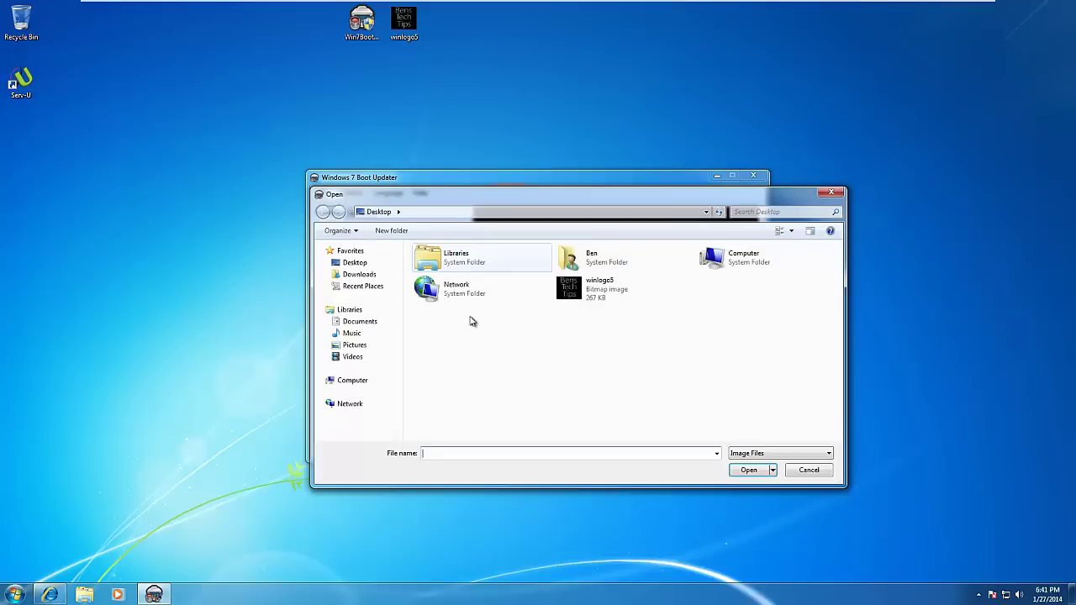
double_click(612, 294)
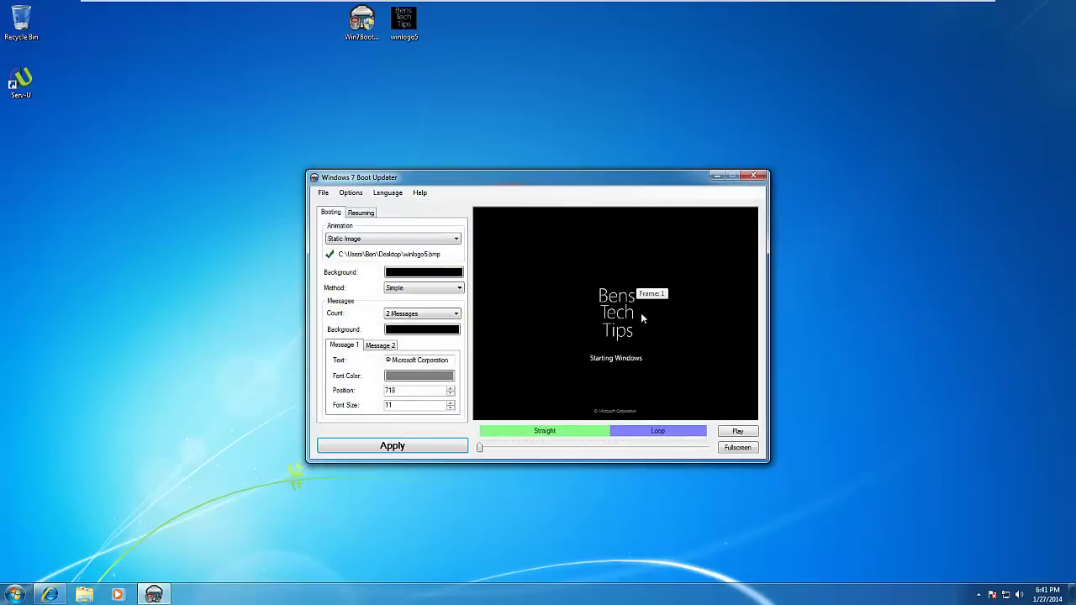
click(735, 432)
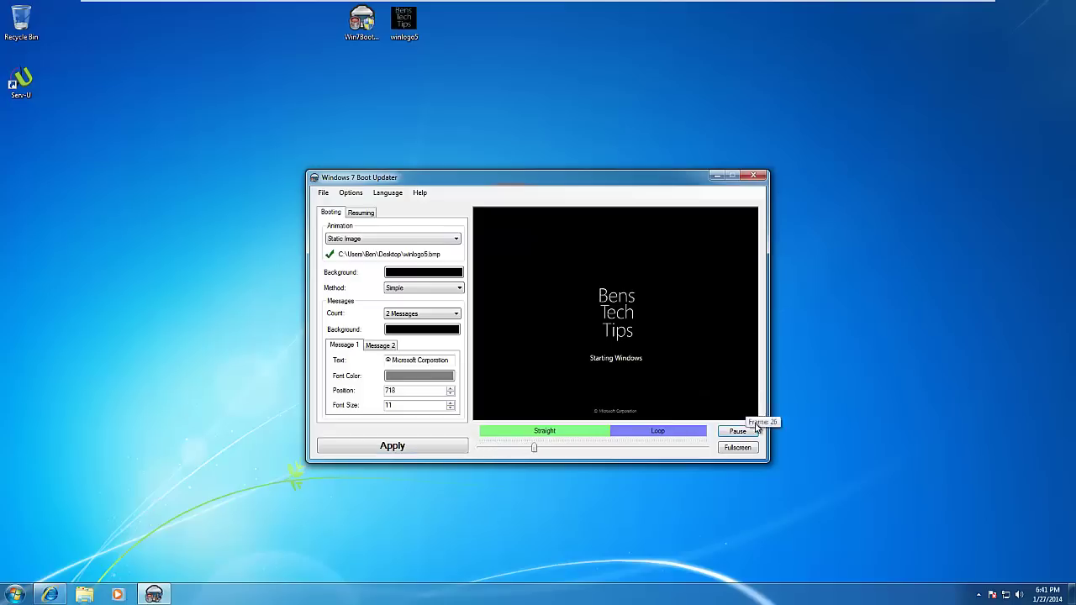
click(753, 434)
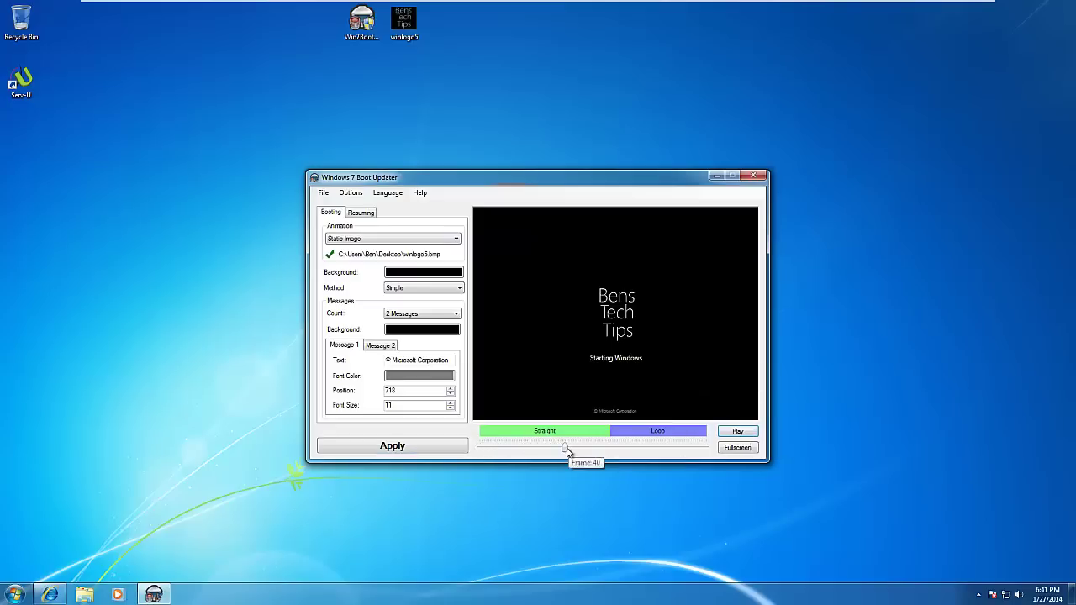
drag(569, 447, 468, 448)
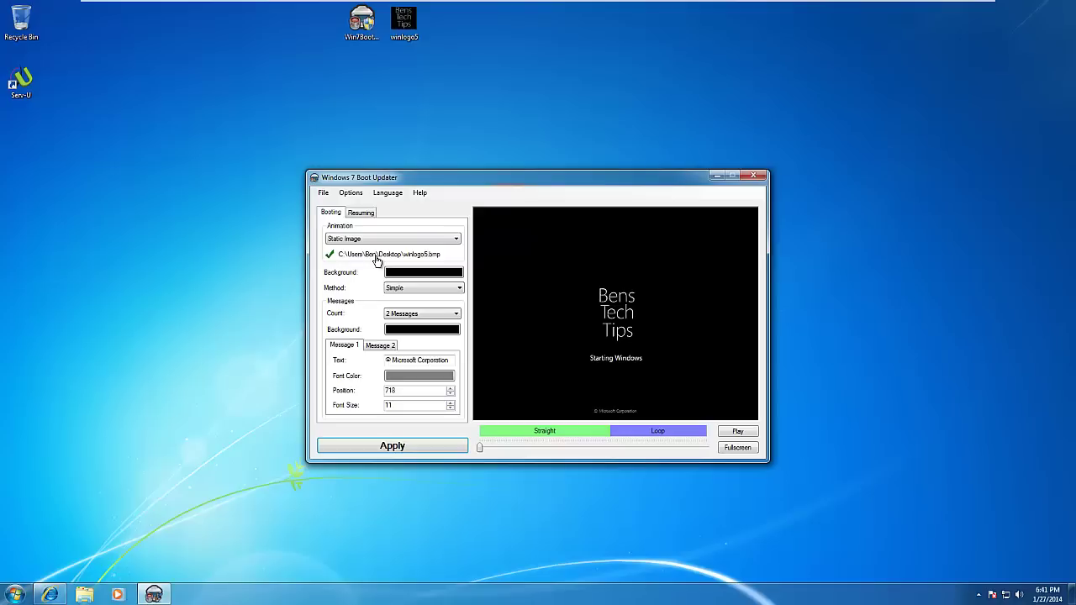
Try cyan, then settle on black as the boot screen background colour
click(427, 275)
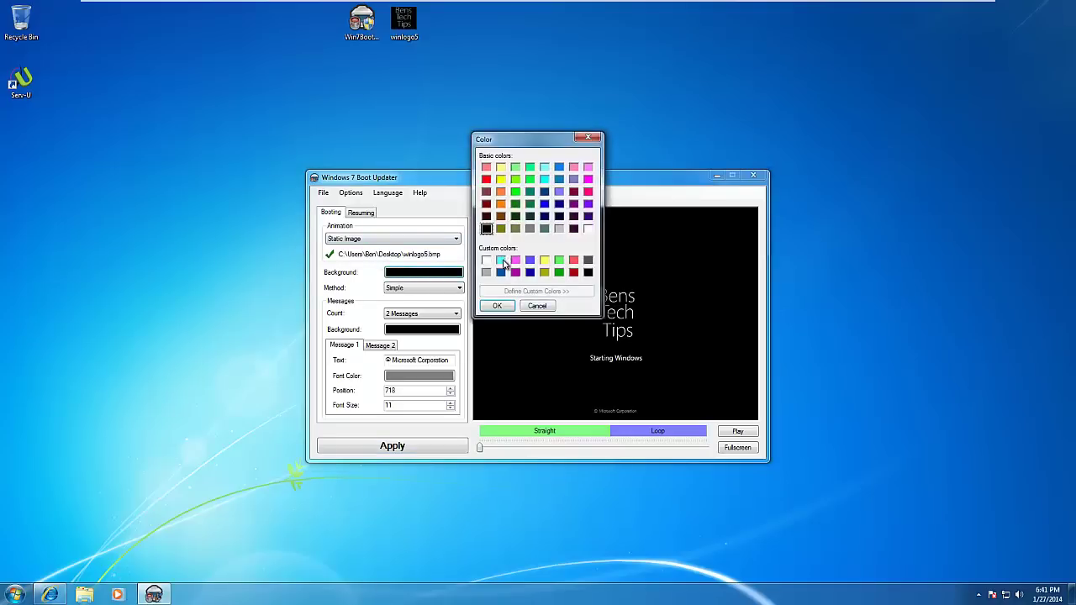
click(501, 259)
click(497, 305)
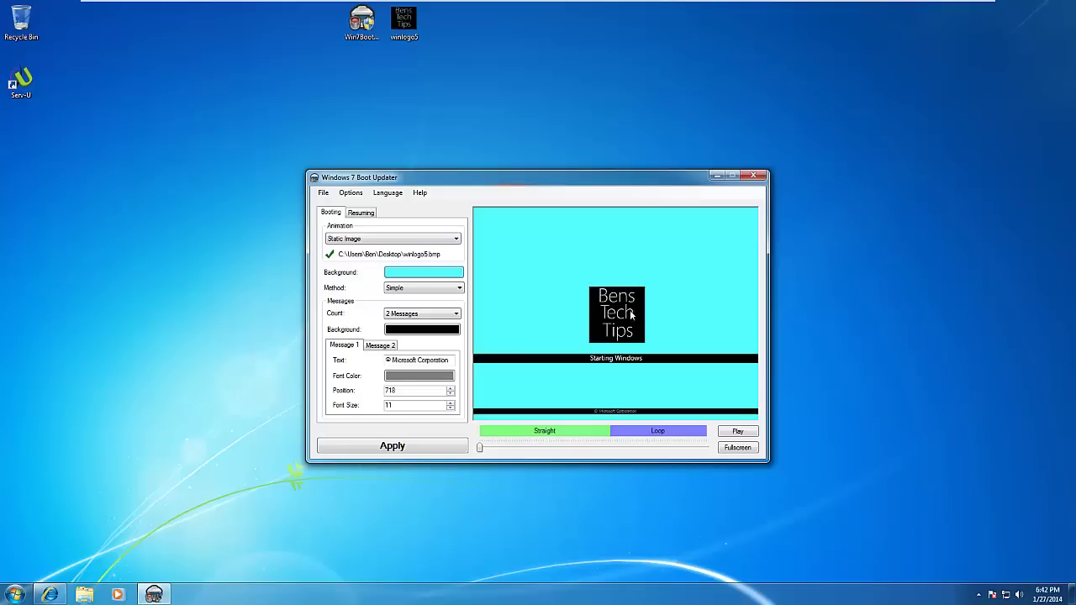
click(434, 277)
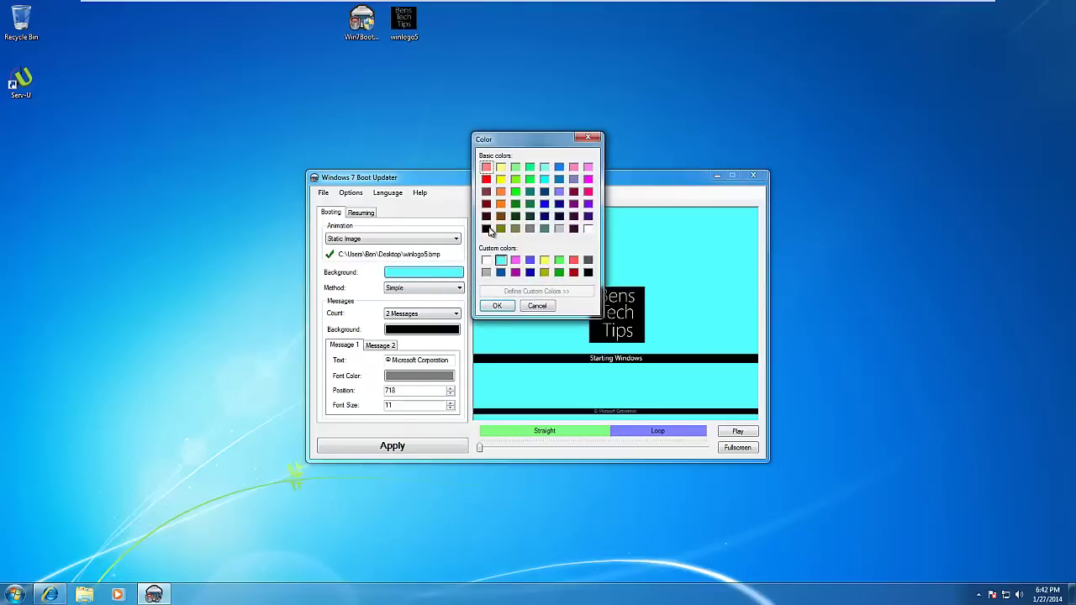
click(486, 229)
click(496, 306)
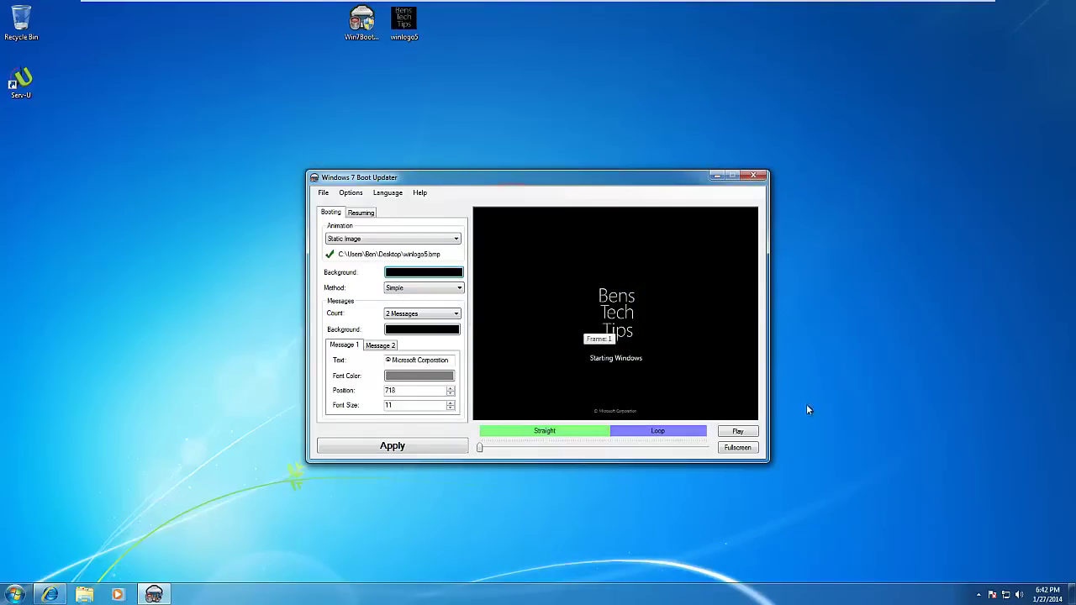
Try the Complete display method, revert to Simple, and keep the message count at 2
click(404, 289)
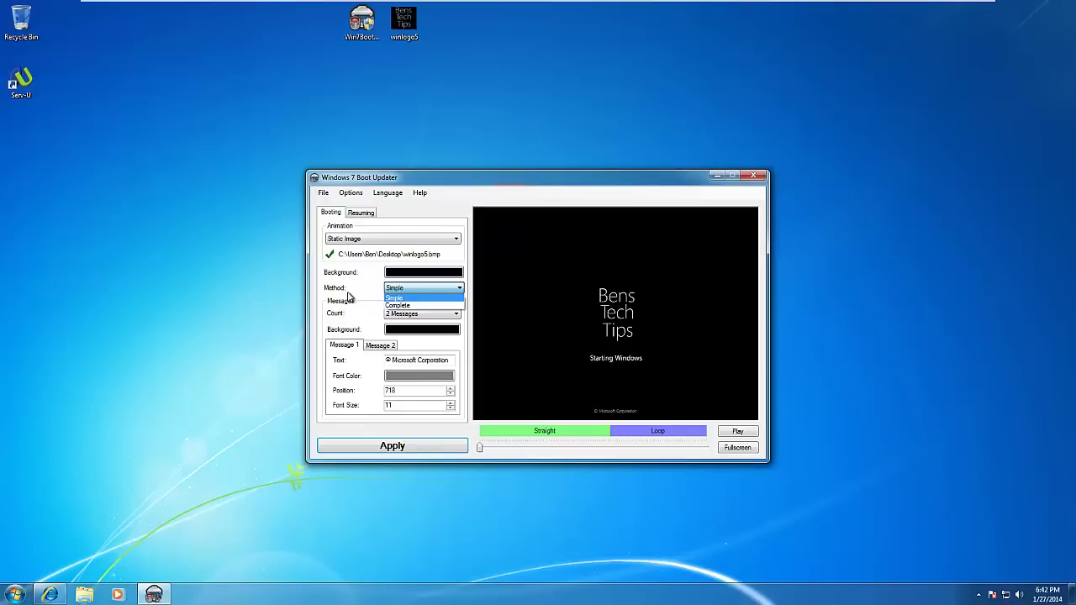
click(412, 305)
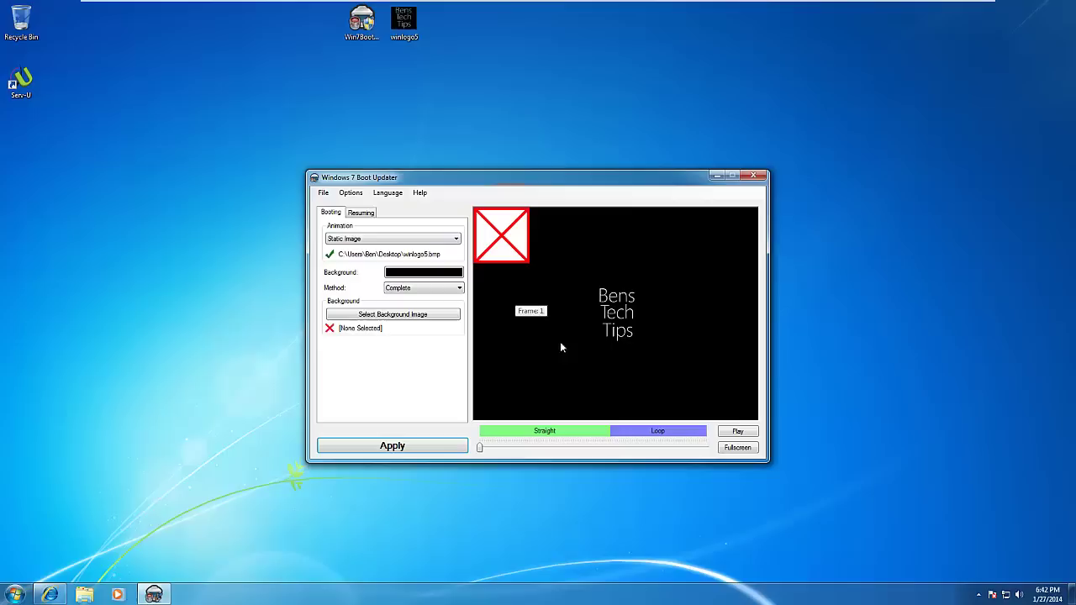
click(440, 289)
click(419, 299)
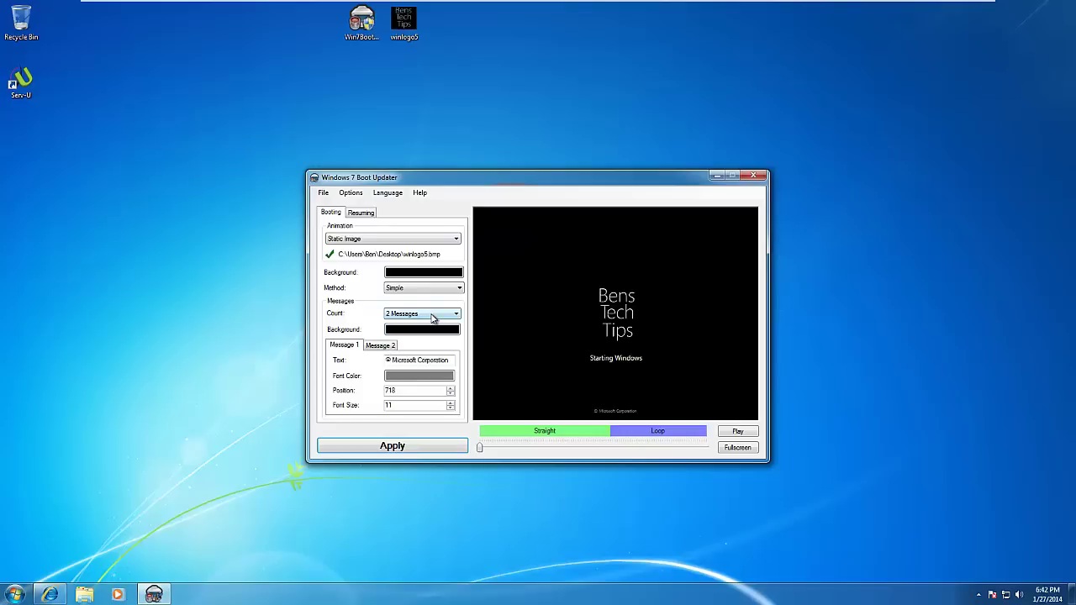
click(426, 319)
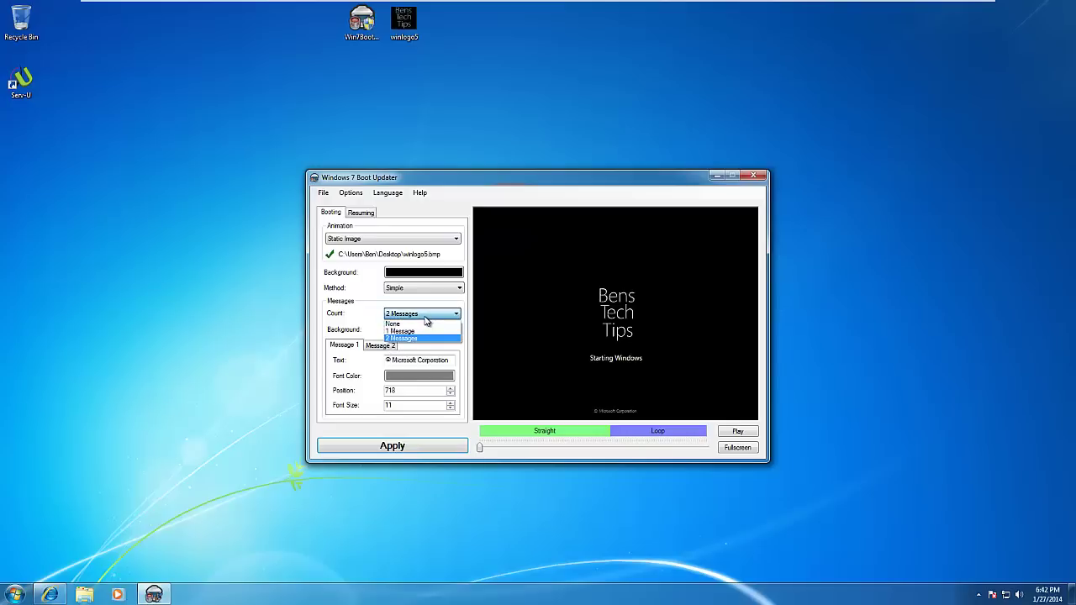
click(425, 319)
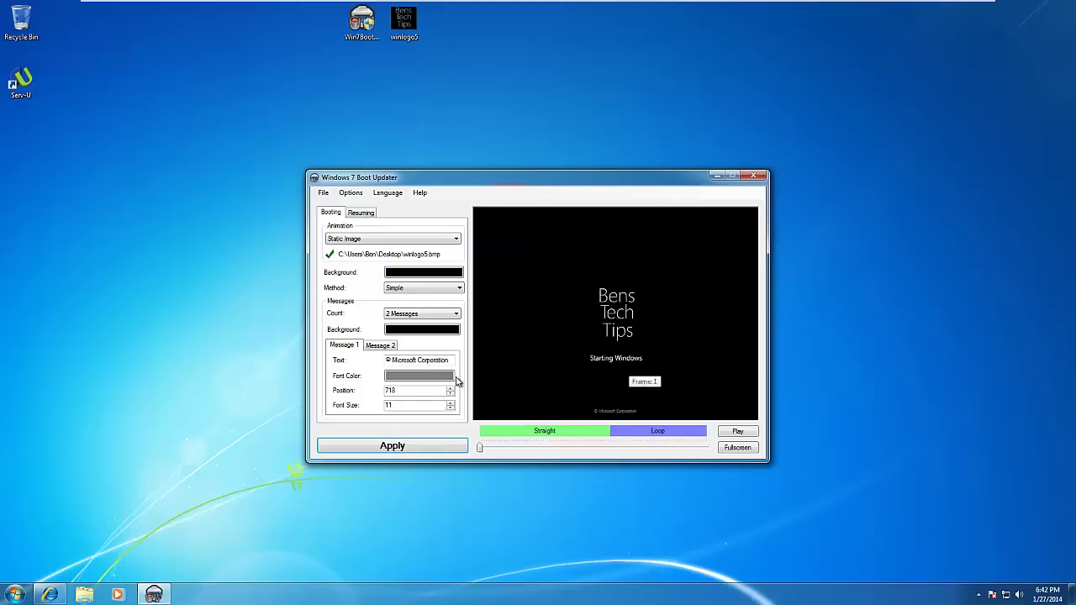
Set the second message's font colour to cyan
click(381, 346)
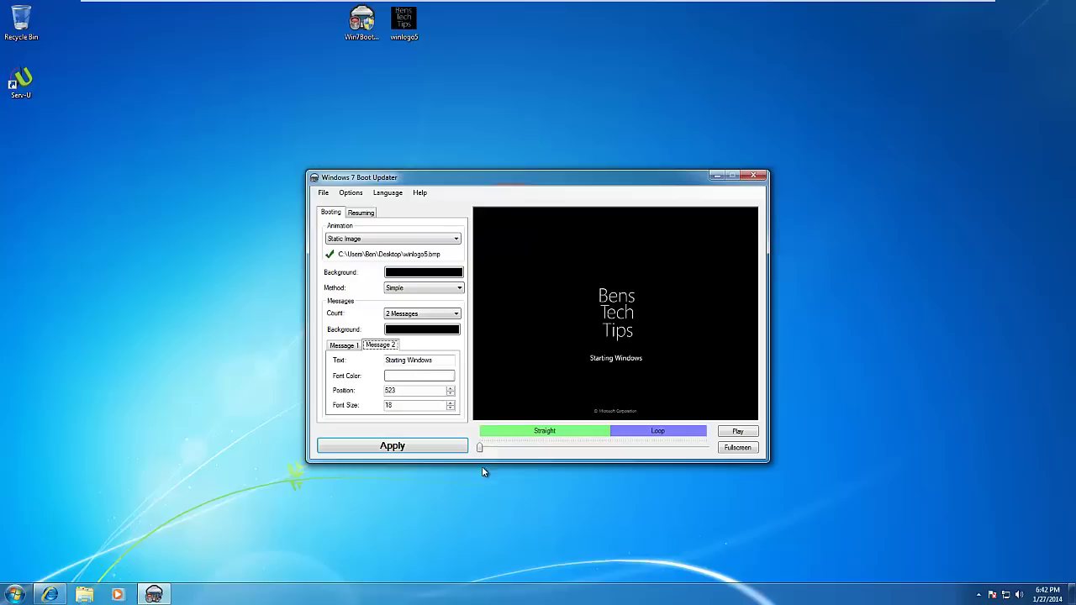
click(422, 378)
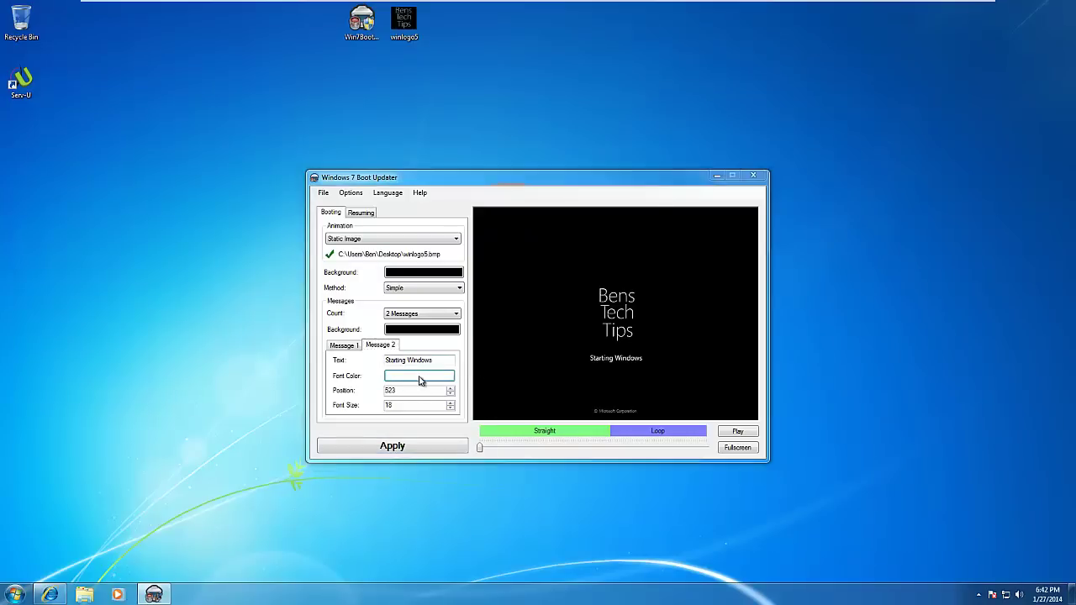
click(438, 262)
click(432, 306)
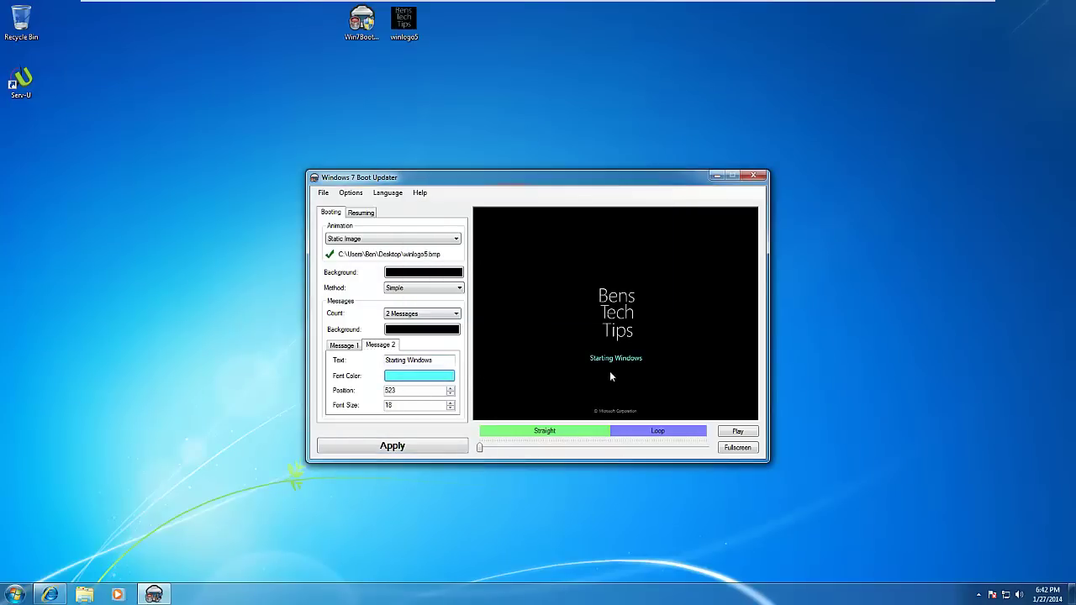
Append ' (You poor sod!)' to the second message text and play the preview
click(444, 362)
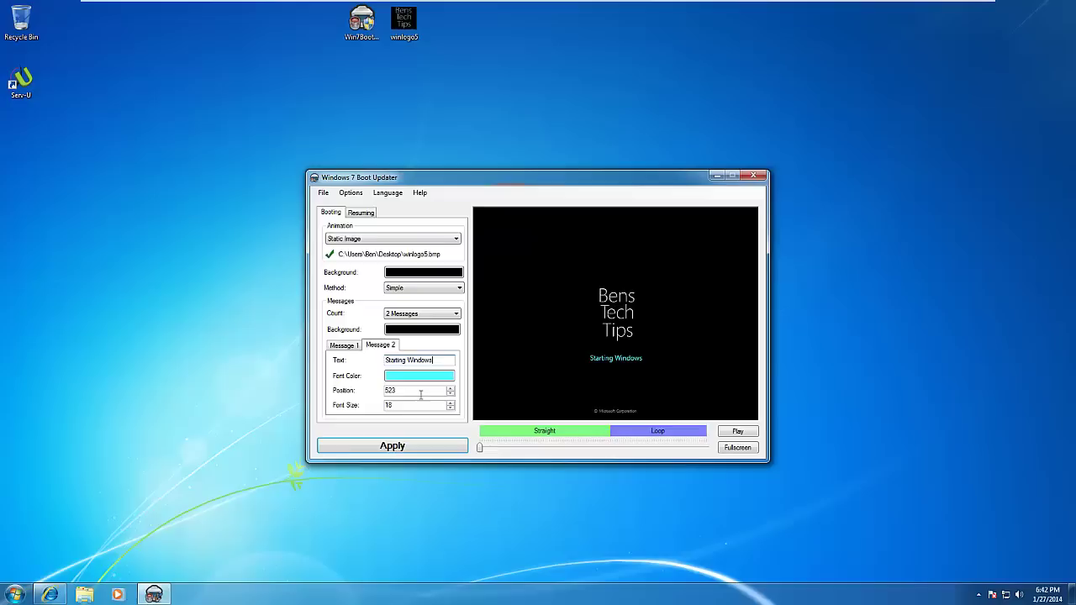
text((You poor son)
key(BackSpace)
text(d!)
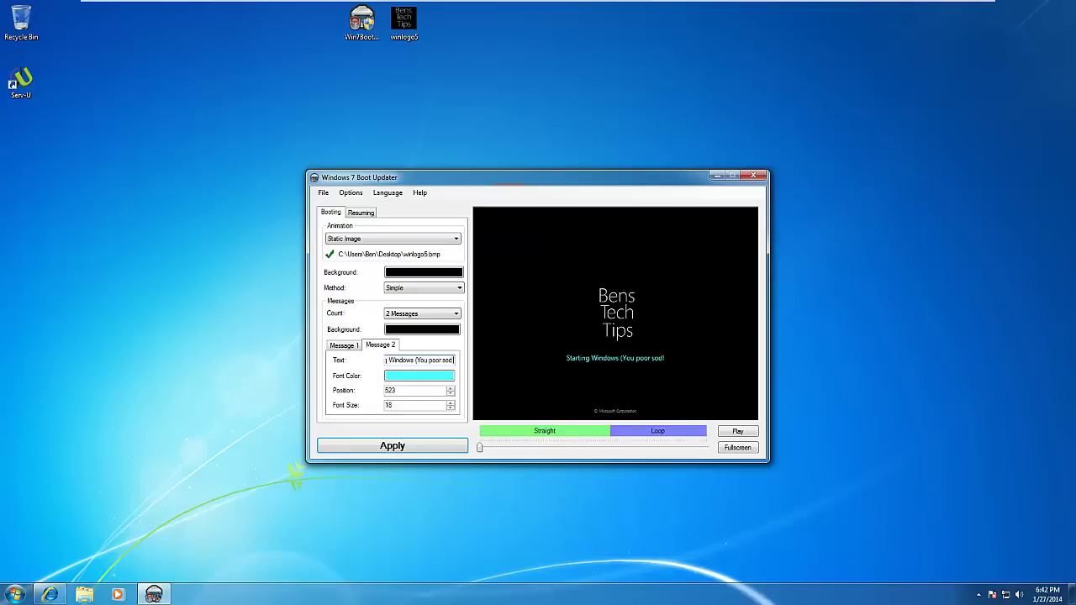
text())
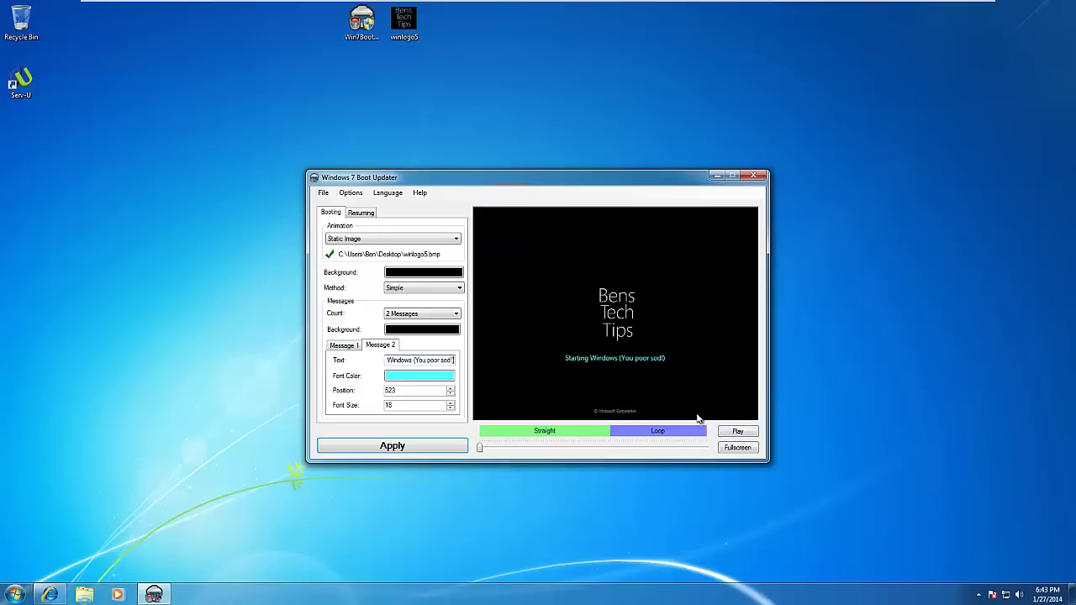
click(741, 434)
Apply the customised boot screen and dismiss the success message
click(421, 446)
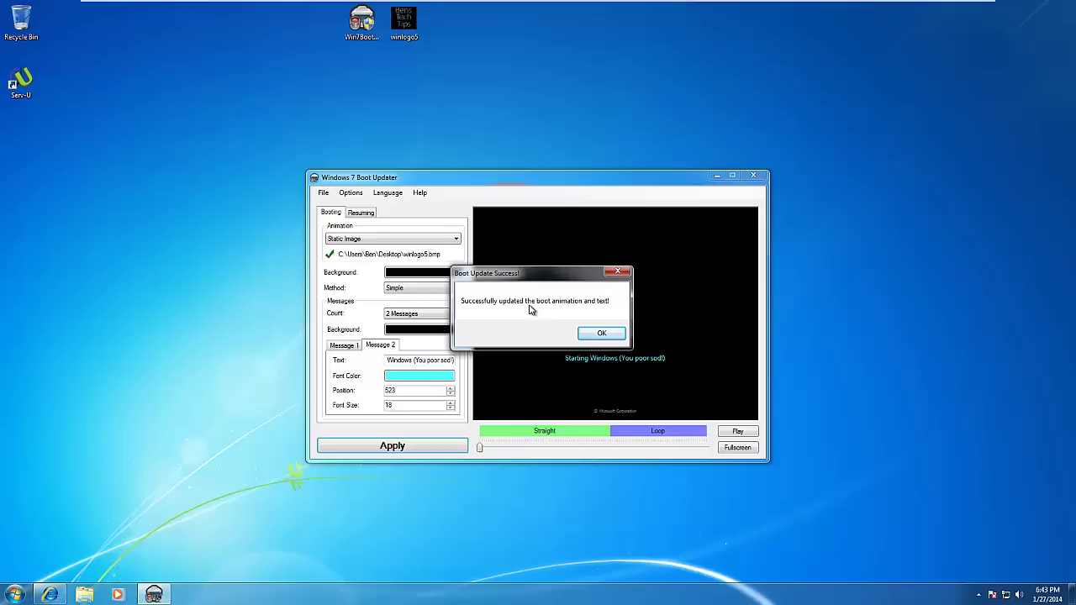
click(602, 334)
Close Boot Updater and restart Windows from the Start menu
click(758, 178)
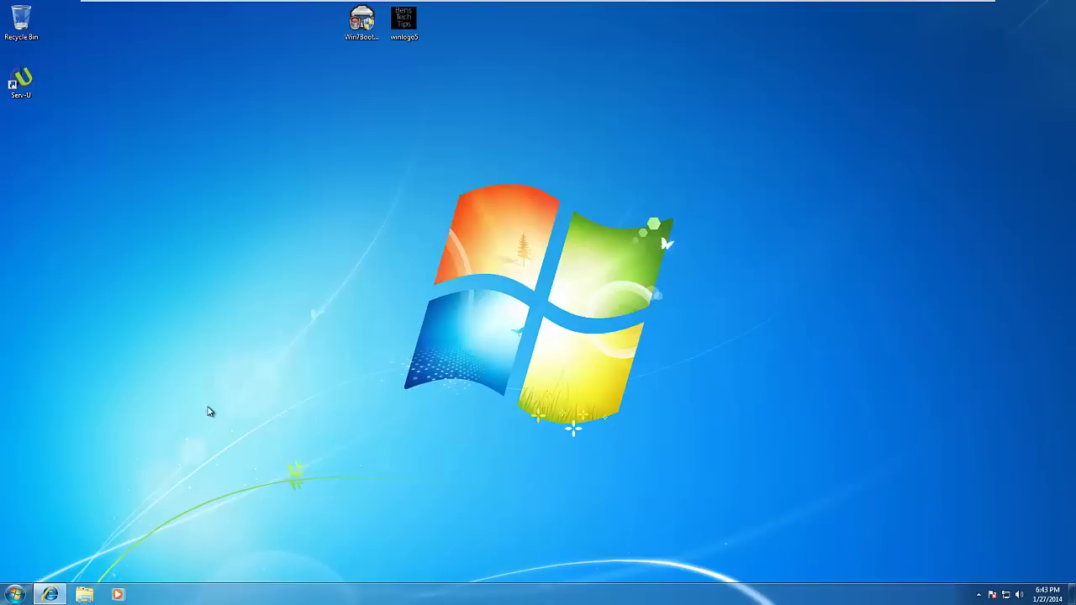
click(19, 595)
click(195, 569)
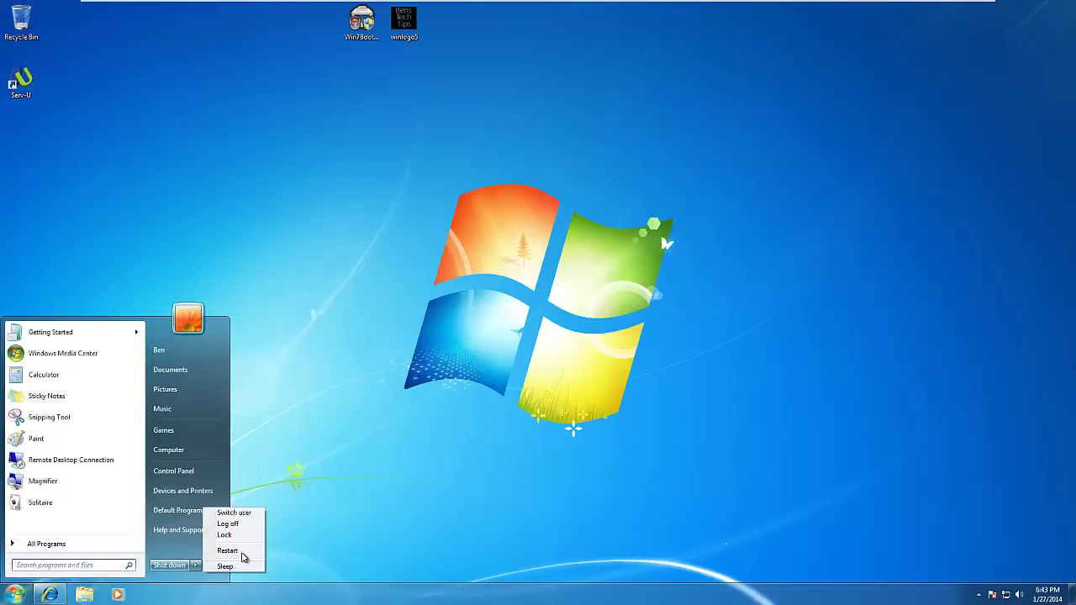
click(235, 550)
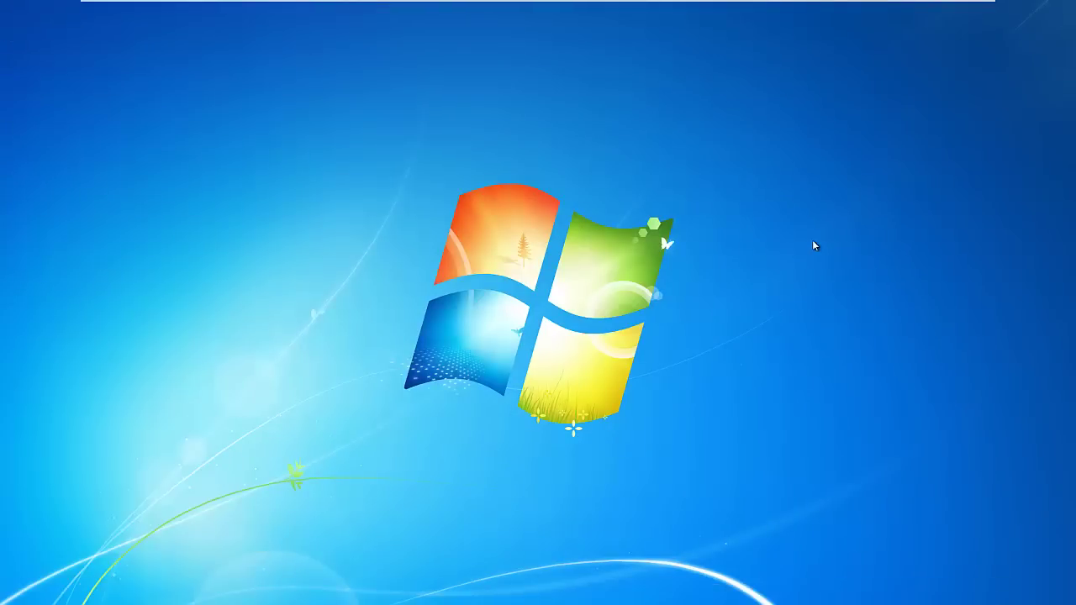